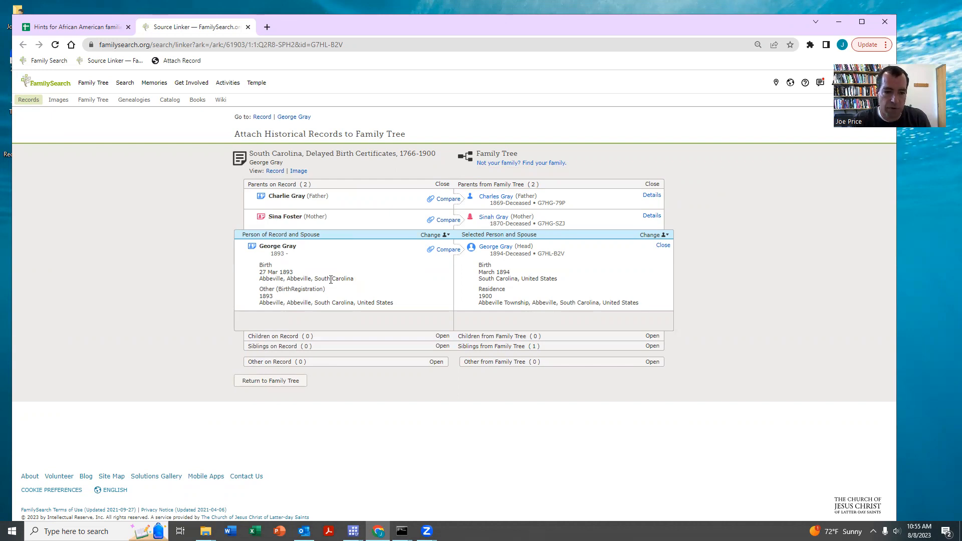
Attach the South Carolina delayed birth certificate to the son and both parents in the tree, and open the mother's profile.
{"action": "left_click", "coordinate": [178, 60]}
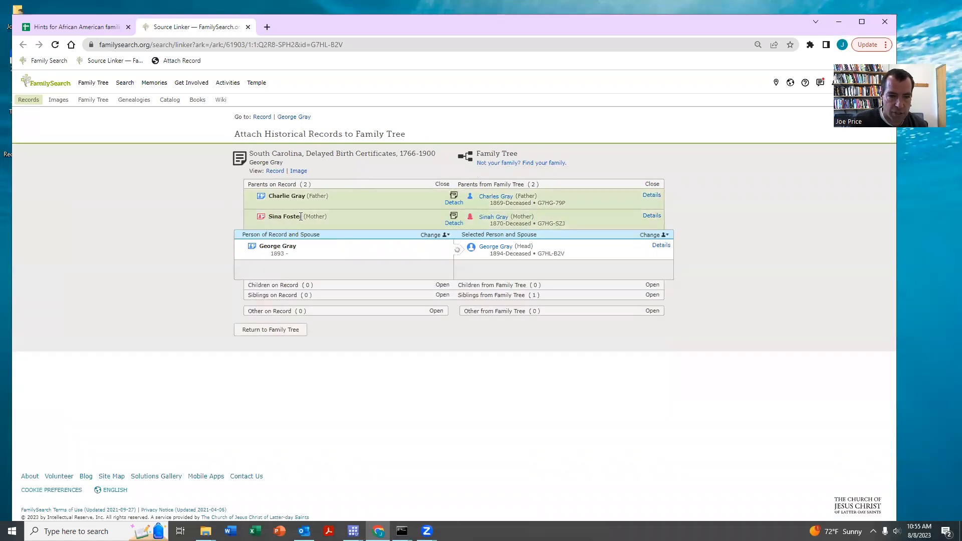
{"action": "left_click_drag", "start_coordinate": [300, 217], "coordinate": [284, 215]}
{"action": "left_click", "coordinate": [490, 217]}
{"action": "left_click", "coordinate": [575, 294]}
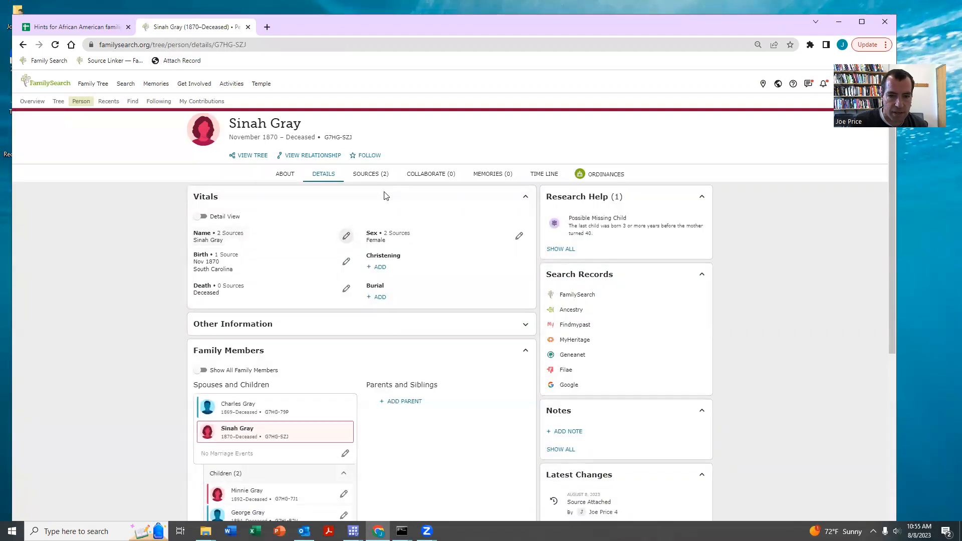
Change the mother's last name to the maiden name given on the birth certificate and save it.
{"action": "left_click", "coordinate": [346, 236]}
{"action": "double_click", "coordinate": [356, 222]}
{"action": "double_click", "coordinate": [355, 235]}
{"action": "type", "text": "Foster"}
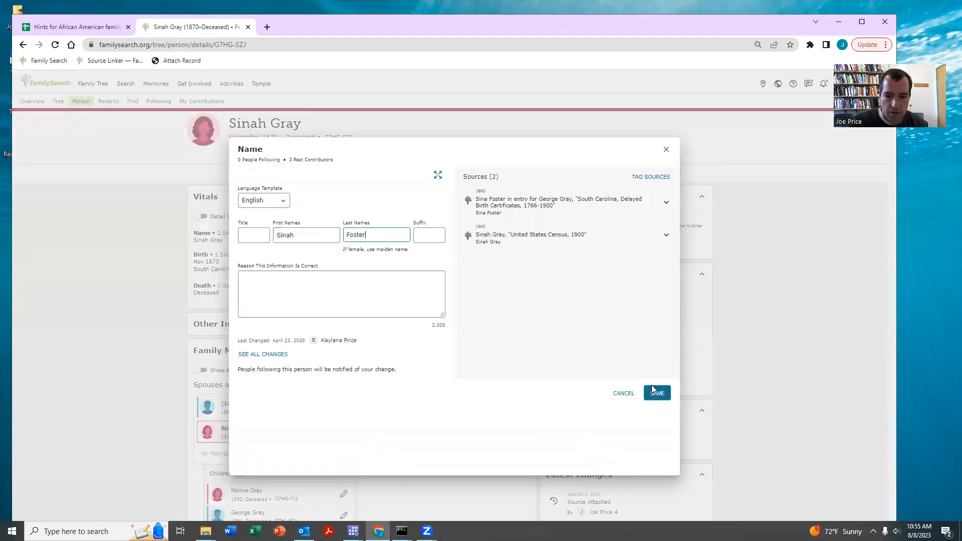
{"action": "left_click", "coordinate": [655, 394]}
Open the son's sources and select the full birth date in the delayed birth certificate's indexed information.
{"action": "scroll", "coordinate": [295, 346], "scroll_direction": "down", "scroll_amount": 3}
{"action": "left_click", "coordinate": [248, 363]}
{"action": "left_click", "coordinate": [456, 492]}
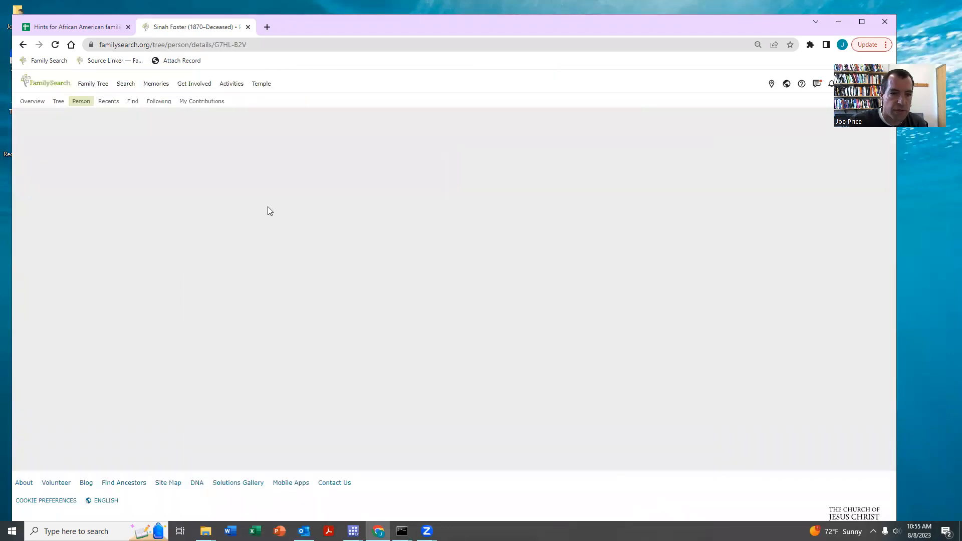
{"action": "left_click", "coordinate": [373, 175]}
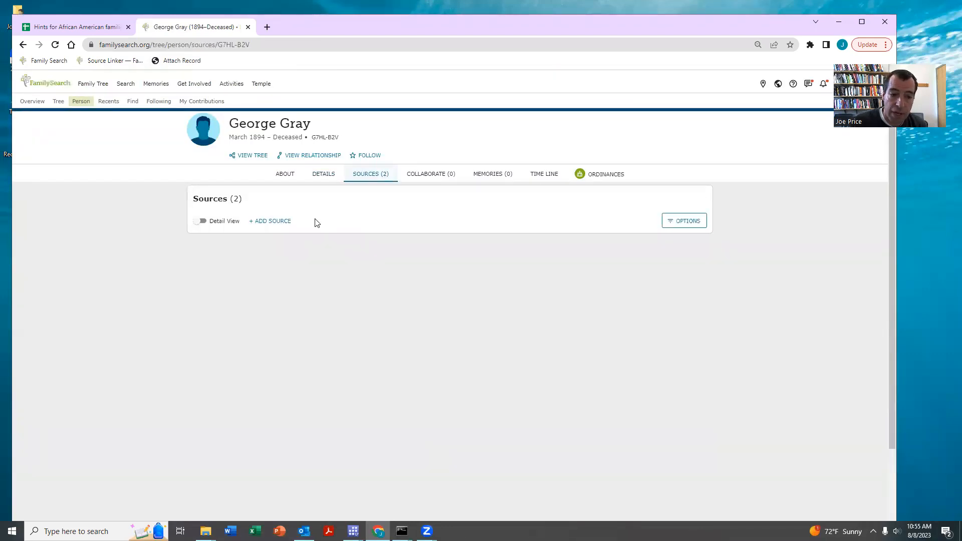
{"action": "left_click", "coordinate": [318, 259]}
{"action": "scroll", "coordinate": [318, 260], "scroll_direction": "down", "scroll_amount": 3}
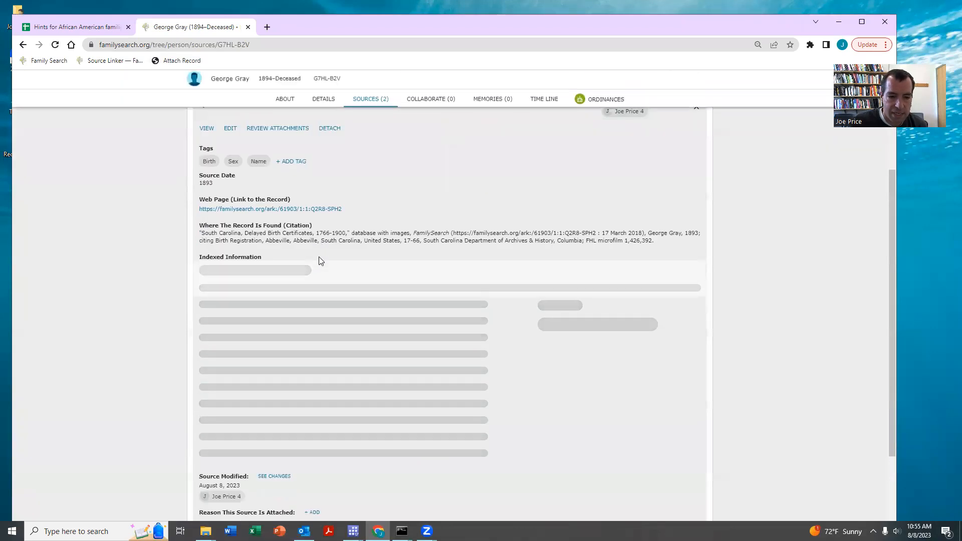
{"action": "scroll", "coordinate": [381, 264], "scroll_direction": "down", "scroll_amount": 1}
{"action": "left_click_drag", "start_coordinate": [408, 266], "coordinate": [355, 267]}
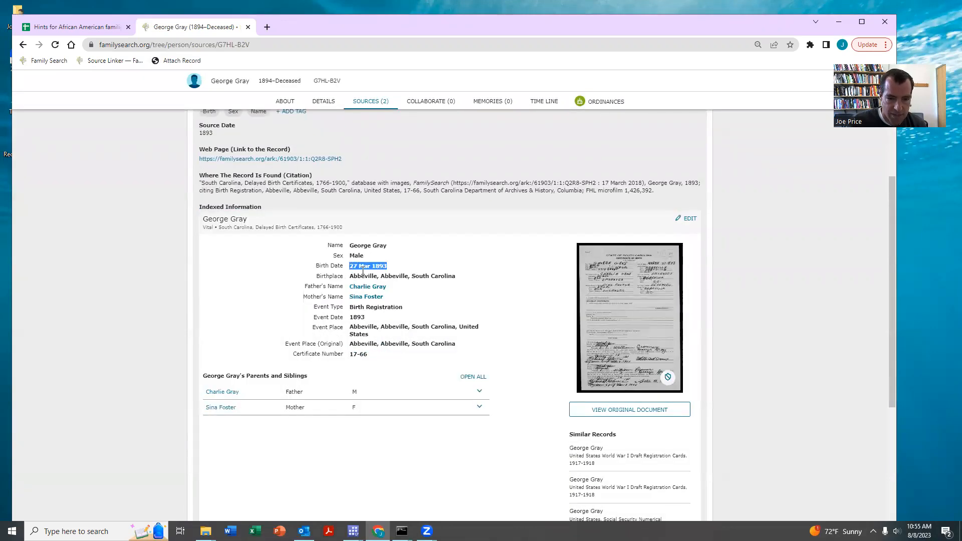
Update the son's birth with the full date from the certificate and the birthplace Abbeville, Abbeville, South Carolina, United States.
{"action": "scroll", "coordinate": [351, 215], "scroll_direction": "up", "scroll_amount": 3}
{"action": "left_click", "coordinate": [320, 100]}
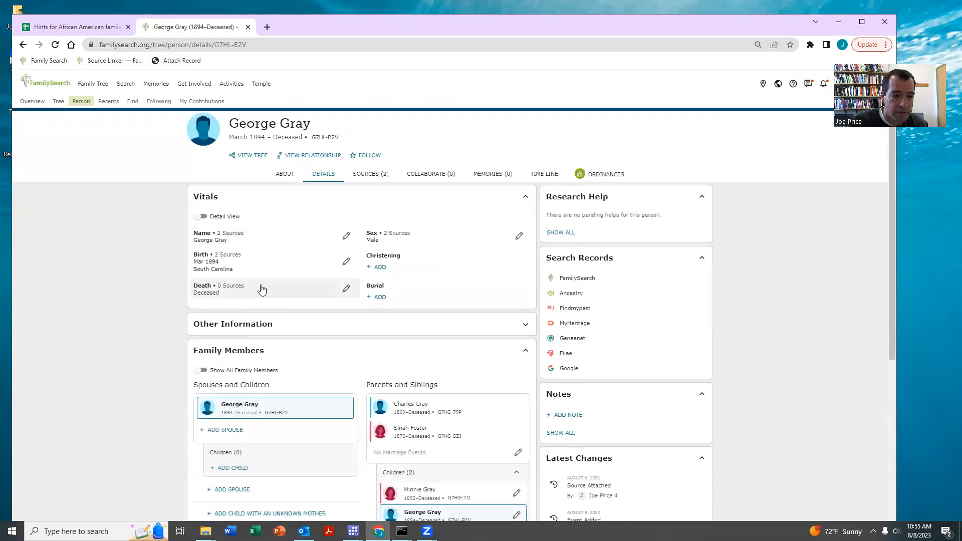
{"action": "left_click", "coordinate": [346, 261]}
{"action": "type", "text": "27 Mar 1893"}
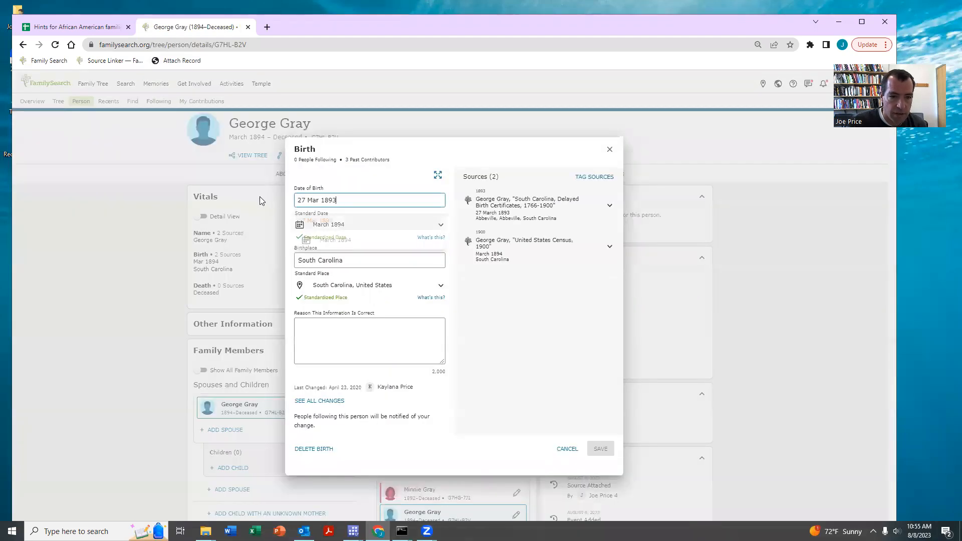
{"action": "left_click", "coordinate": [332, 241]}
{"action": "key", "text": "Tab"}
{"action": "type", "text": "Abbeville,"}
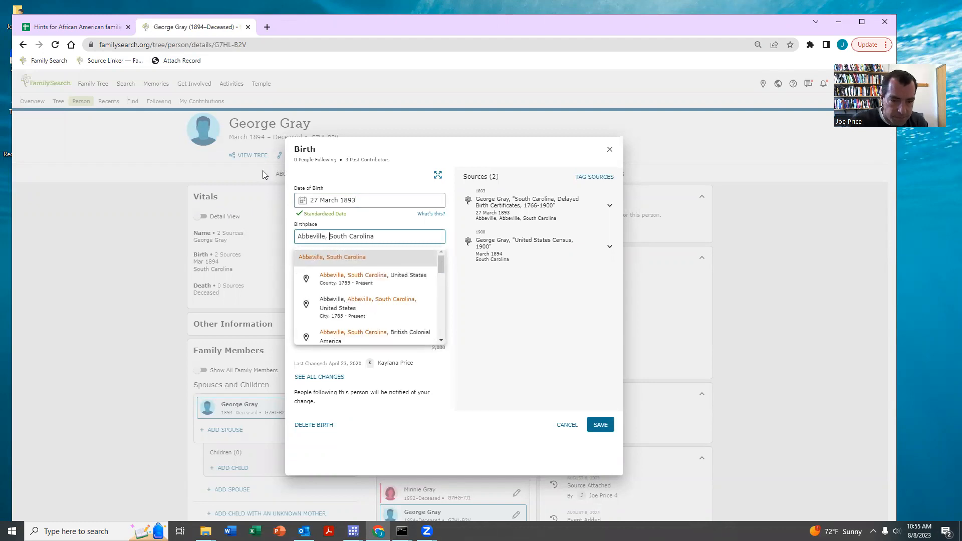
{"action": "left_click", "coordinate": [347, 304]}
{"action": "left_click", "coordinate": [604, 401]}
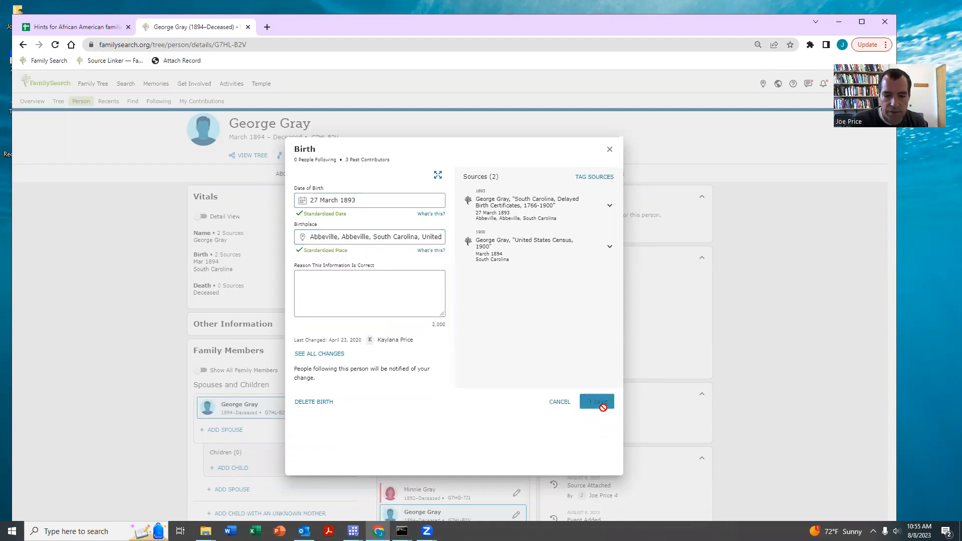
Show the father's descendancy tree and open the son's Social Security NUMIDENT record hint for review and attachment.
{"action": "scroll", "coordinate": [471, 314], "scroll_direction": "down", "scroll_amount": 2}
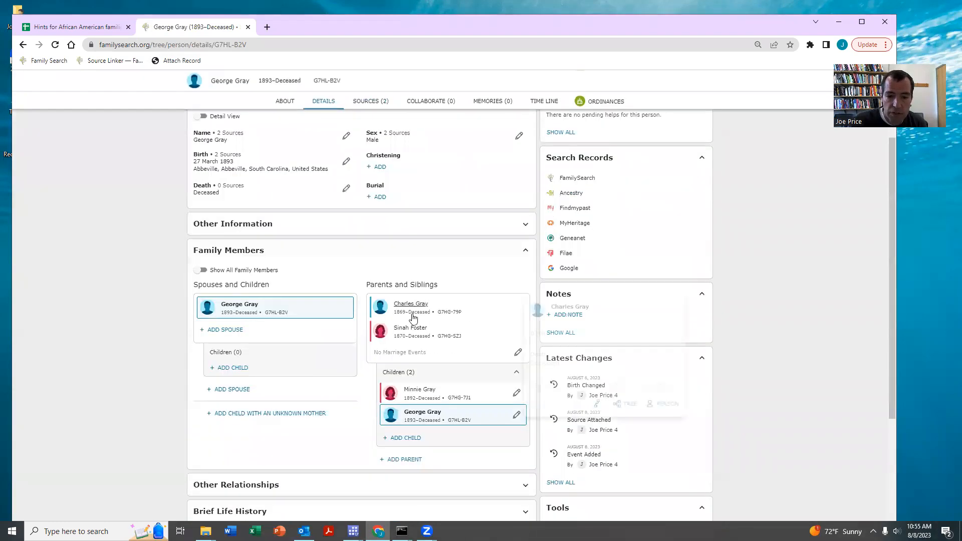
{"action": "left_click", "coordinate": [416, 304]}
{"action": "left_click", "coordinate": [624, 436]}
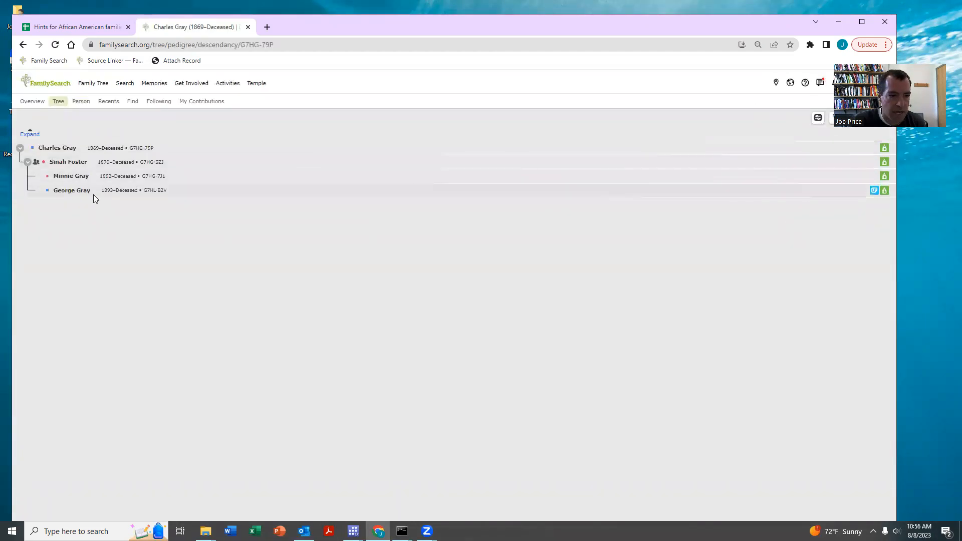
{"action": "left_click", "coordinate": [874, 193]}
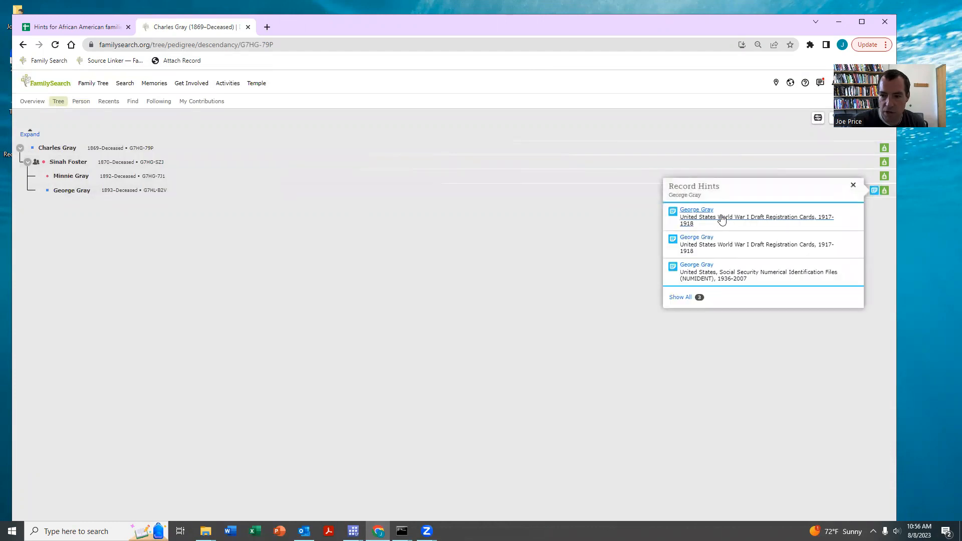
{"action": "left_click", "coordinate": [698, 272]}
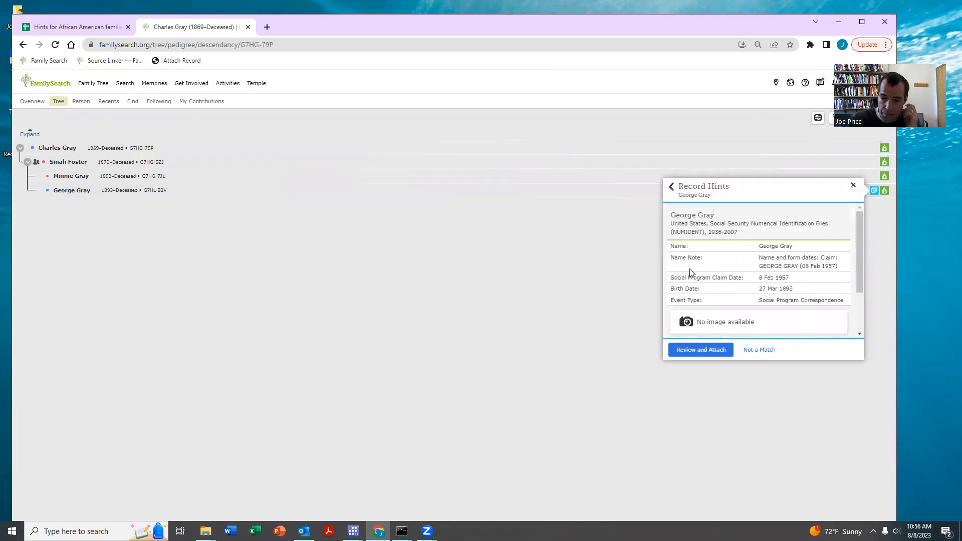
{"action": "left_click", "coordinate": [694, 351]}
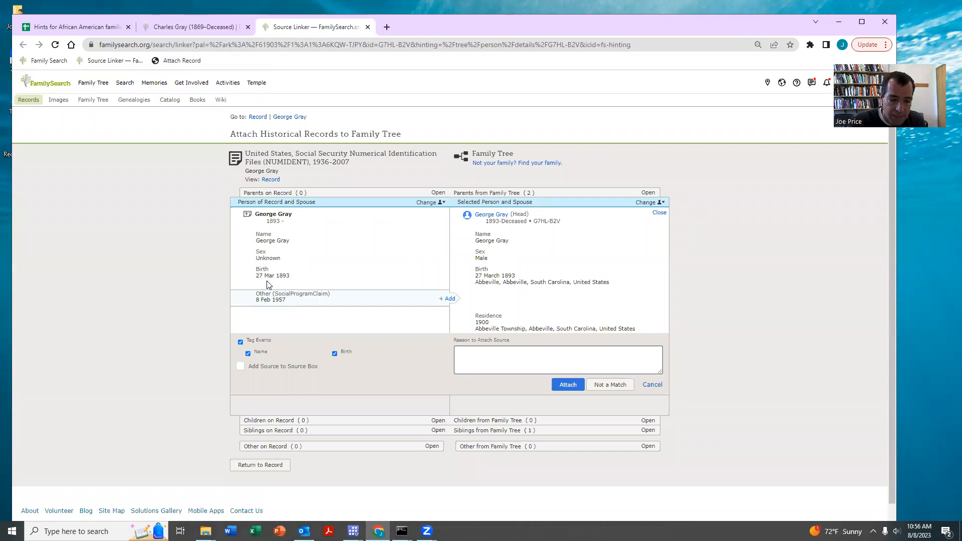
Add the 8 Feb 1957 social program claim to the son and attach the NUMIDENT record to him.
{"action": "scroll", "coordinate": [301, 315], "scroll_direction": "down", "scroll_amount": 1}
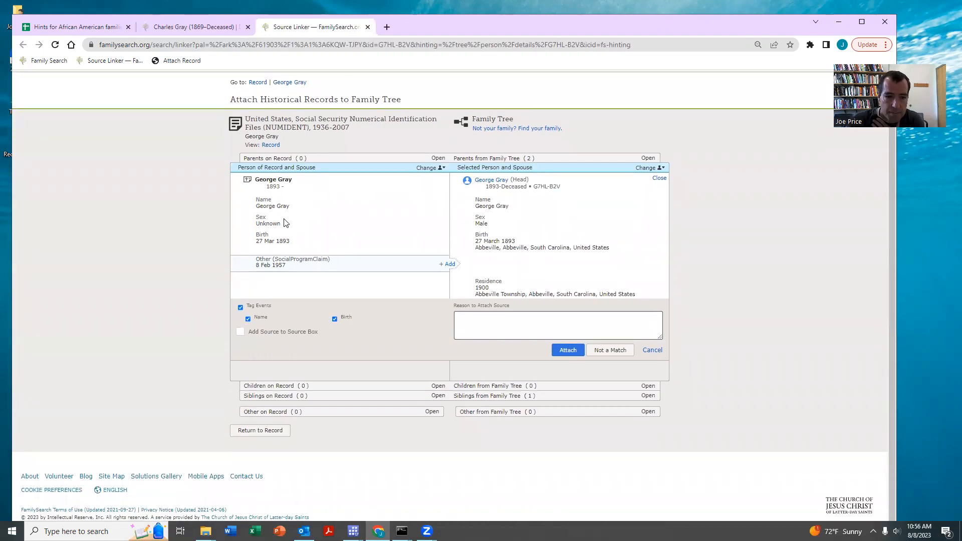
{"action": "left_click", "coordinate": [448, 264]}
{"action": "scroll", "coordinate": [560, 280], "scroll_direction": "down", "scroll_amount": 1}
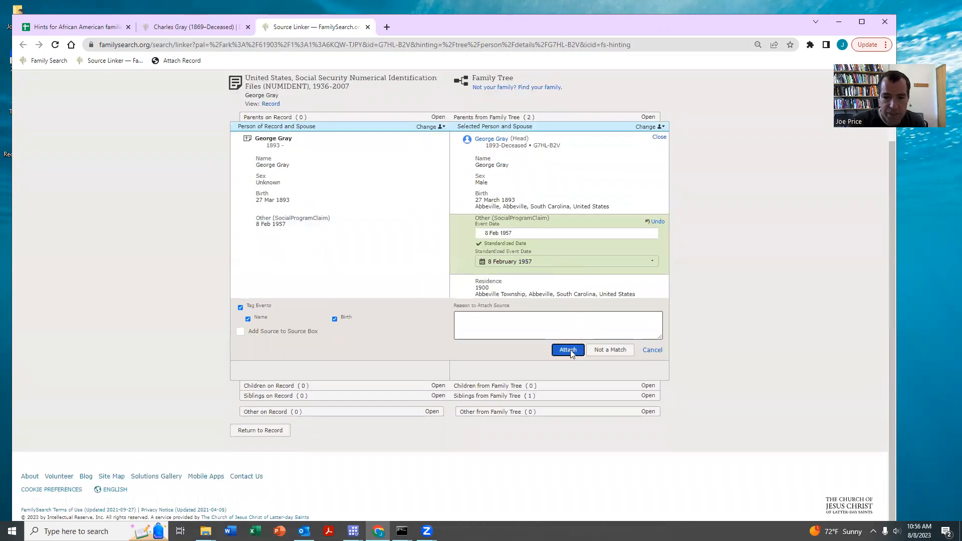
{"action": "left_click", "coordinate": [566, 351]}
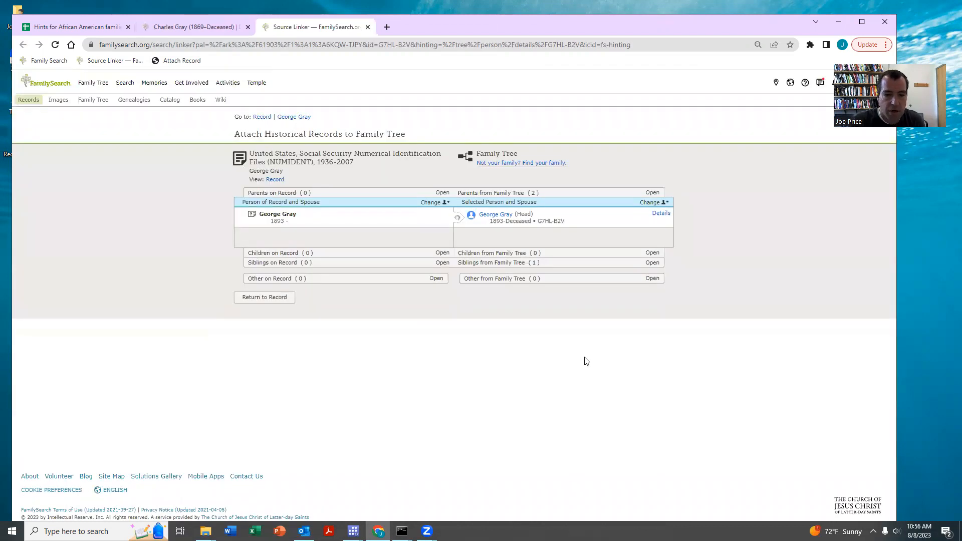
Return to the son's profile and view the first World War I draft registration hint's record information.
{"action": "left_click", "coordinate": [655, 212]}
{"action": "left_click", "coordinate": [294, 117]}
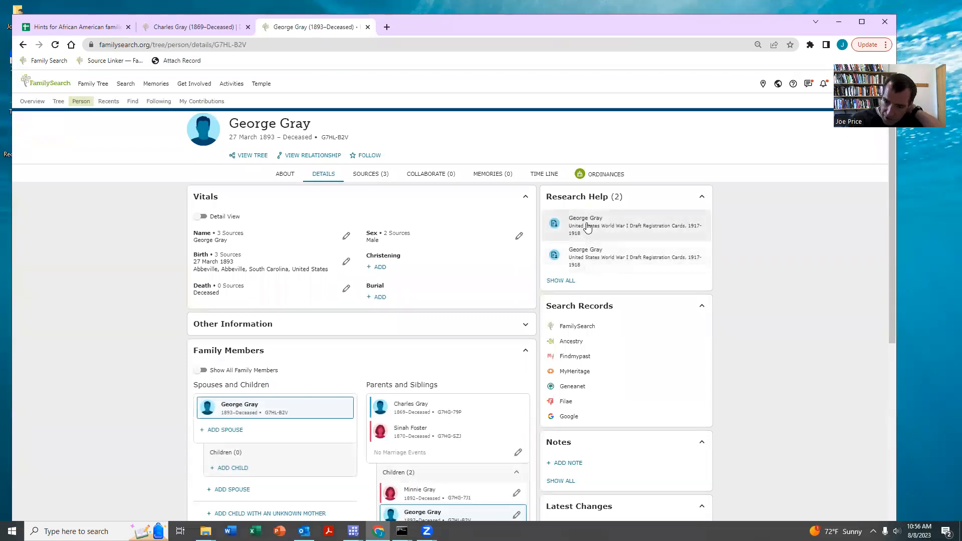
{"action": "scroll", "coordinate": [577, 271], "scroll_direction": "down", "scroll_amount": 2}
{"action": "scroll", "coordinate": [517, 285], "scroll_direction": "up", "scroll_amount": 2}
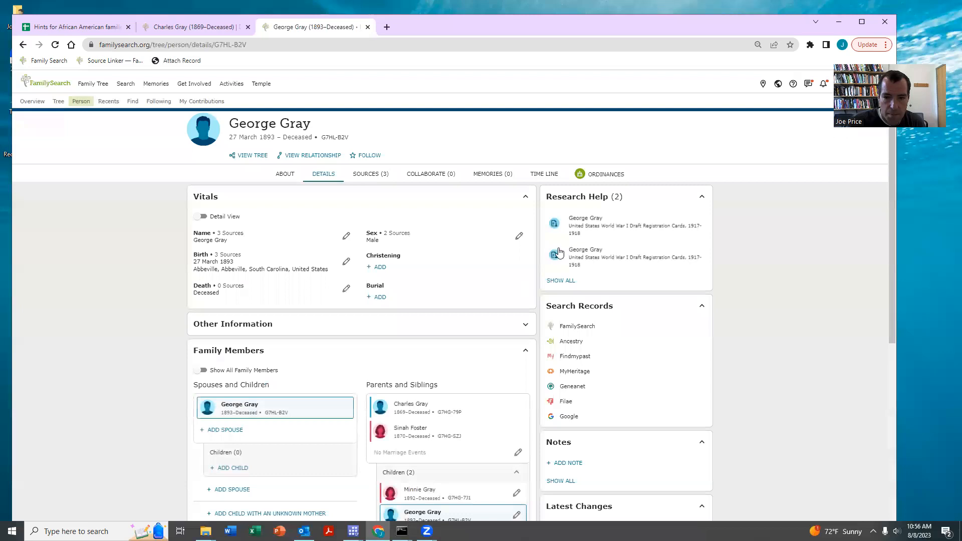
{"action": "left_click", "coordinate": [581, 225]}
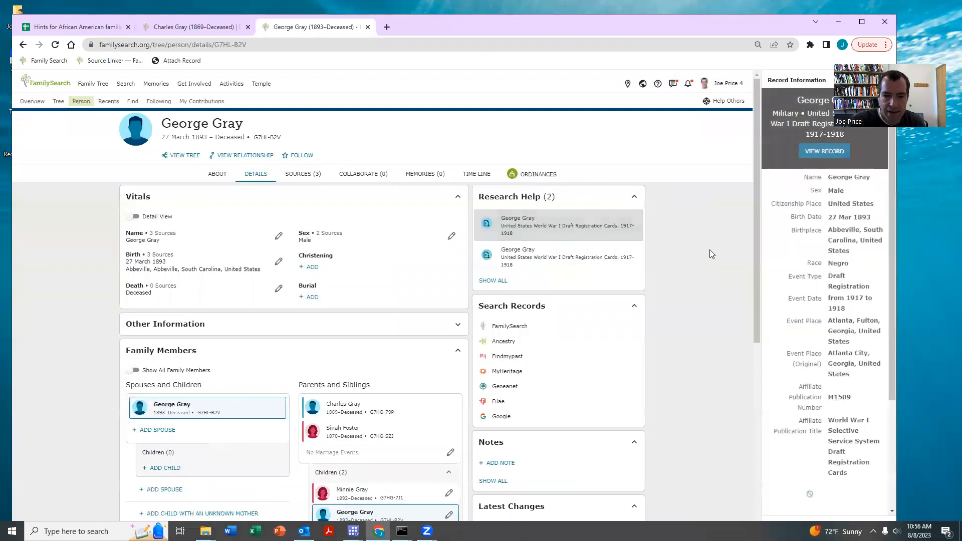
{"action": "scroll", "coordinate": [238, 288], "scroll_direction": "down", "scroll_amount": 1}
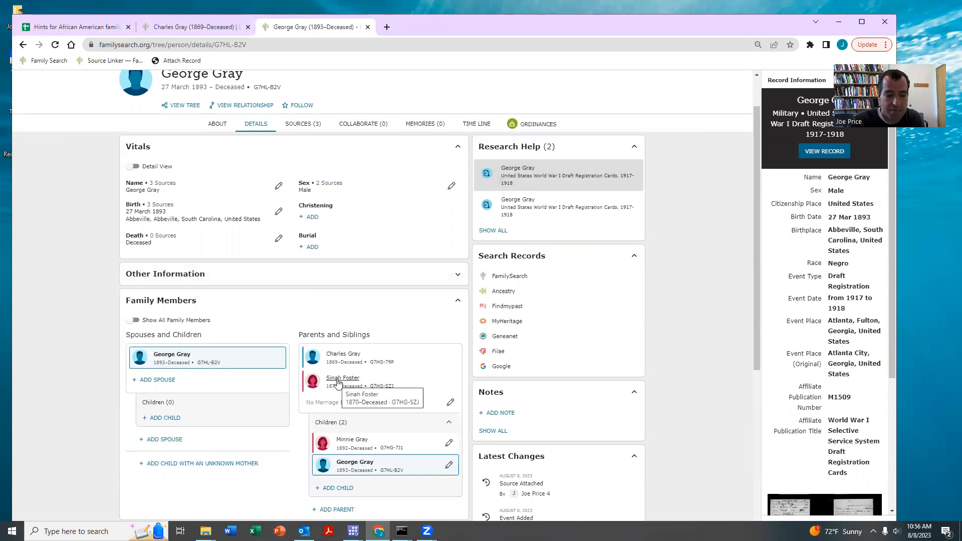
Switch to the hints spreadsheet in Google Sheets, mark the finished hint with 1, and open the next record link.
{"action": "left_click", "coordinate": [47, 29]}
{"action": "left_click", "coordinate": [176, 214]}
{"action": "type", "text": "1"}
{"action": "key", "text": "Return"}
{"action": "left_click", "coordinate": [72, 224]}
{"action": "left_click", "coordinate": [84, 240]}
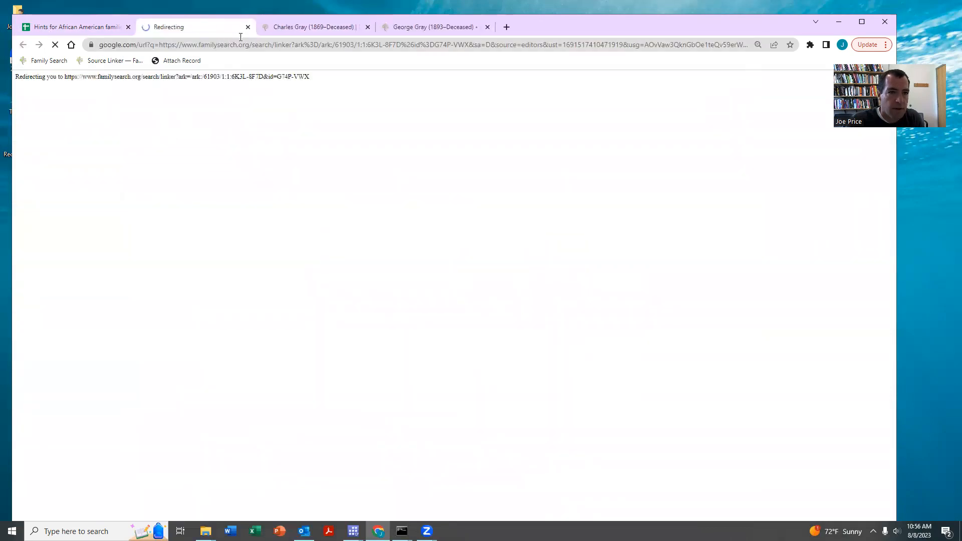
Close the previous family's two leftover tabs and reposition the browser window.
{"action": "left_click_drag", "start_coordinate": [742, 28], "coordinate": [722, 40]}
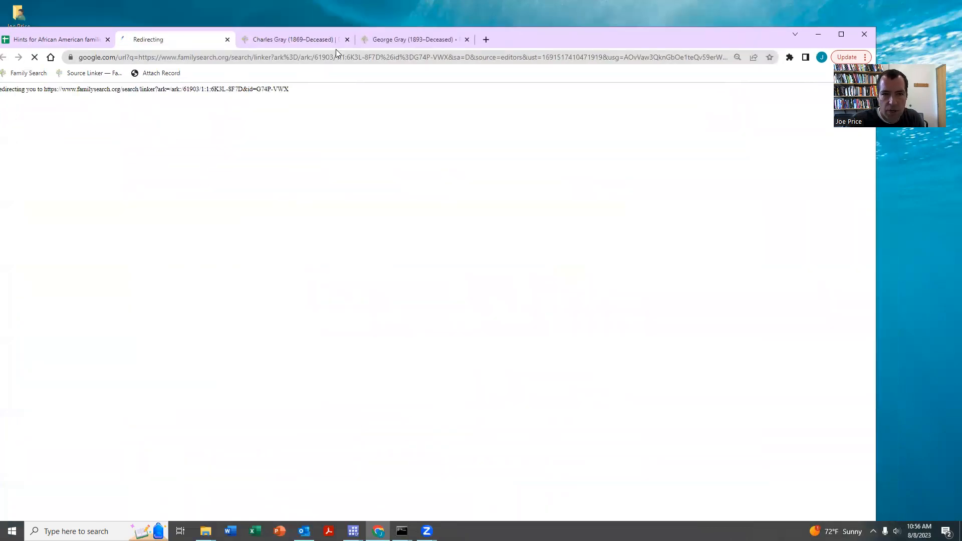
{"action": "left_click", "coordinate": [346, 40]}
{"action": "left_click", "coordinate": [346, 39]}
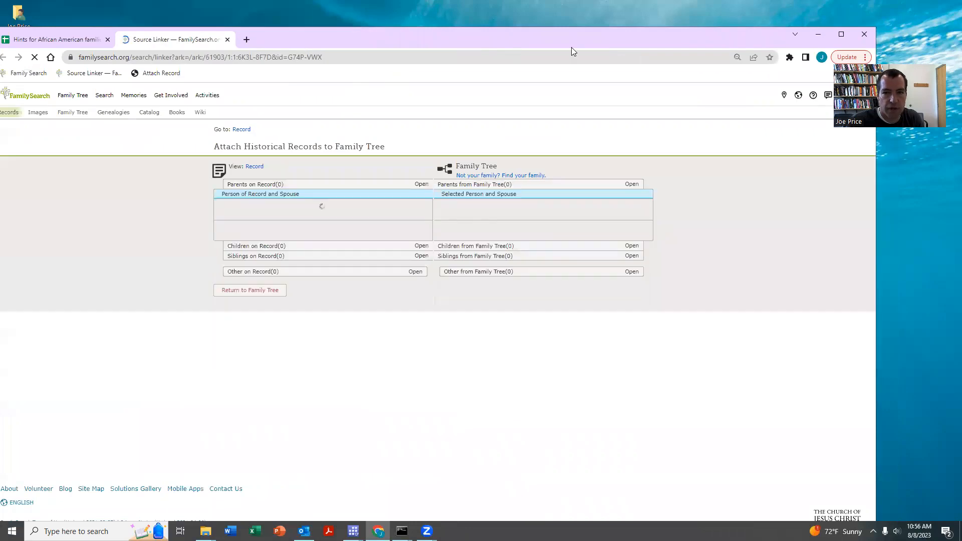
{"action": "left_click_drag", "start_coordinate": [643, 41], "coordinate": [655, 33]}
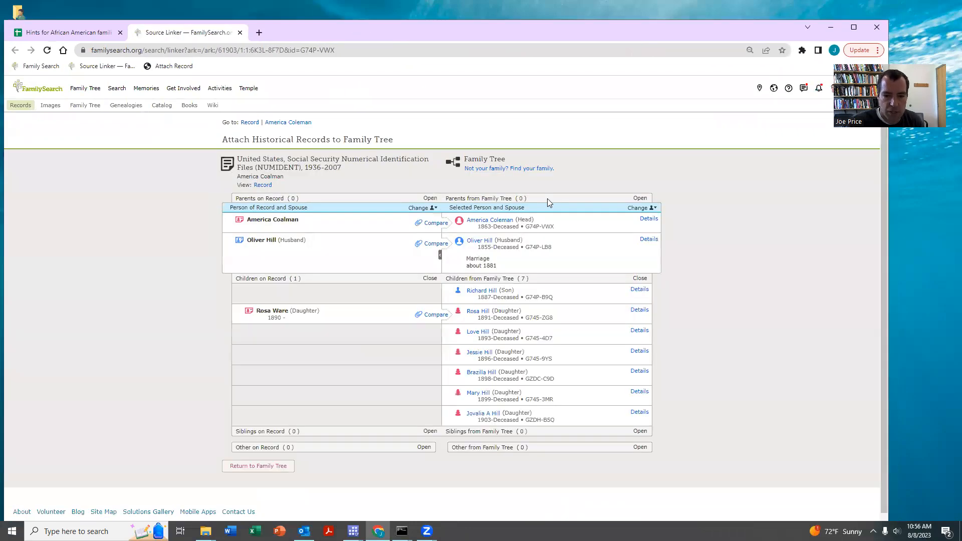
Compare the matched daughter's details with the NUMIDENT record and attach the record to her and both parents.
{"action": "left_click", "coordinate": [638, 310]}
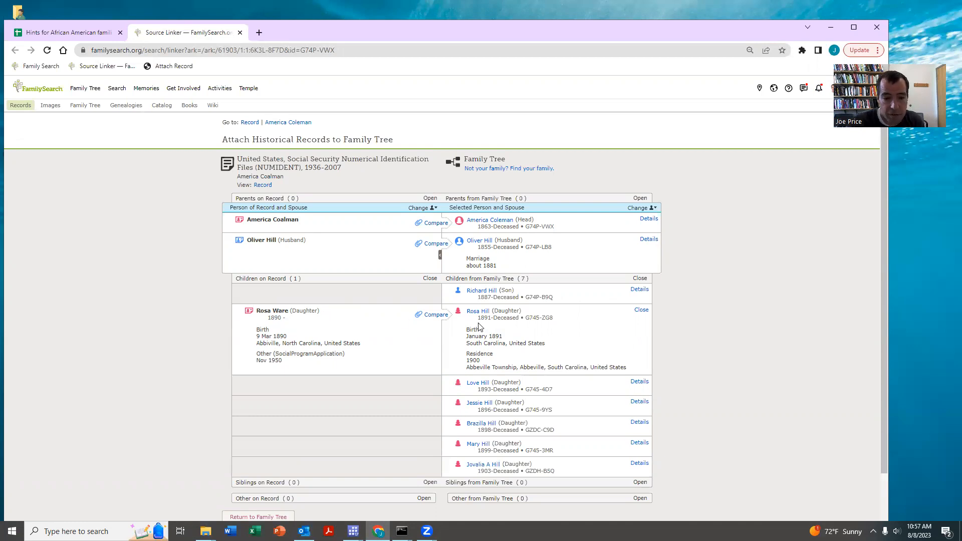
{"action": "left_click", "coordinate": [167, 67]}
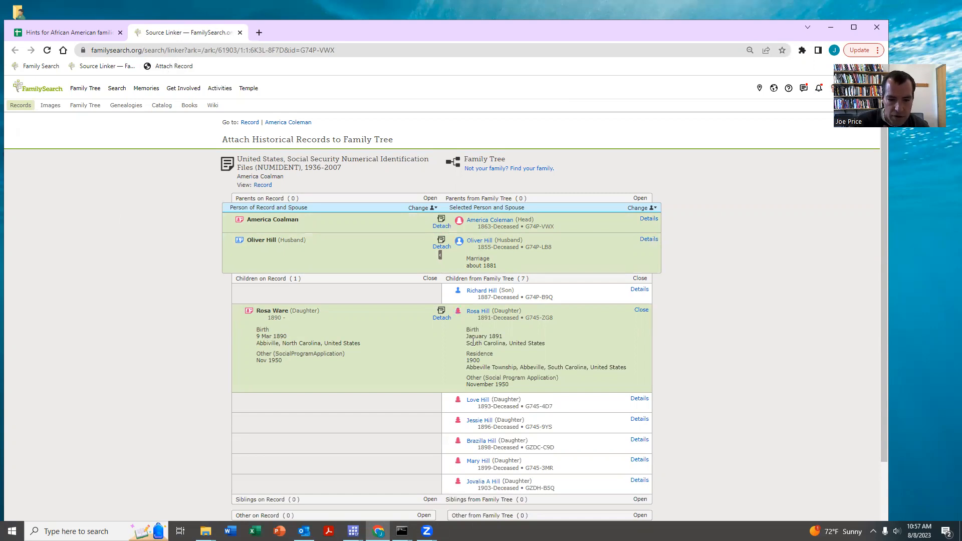
Show the mother's descendancy tree and open her United States Census, 1880 record hint for review and attachment.
{"action": "left_click", "coordinate": [491, 220]}
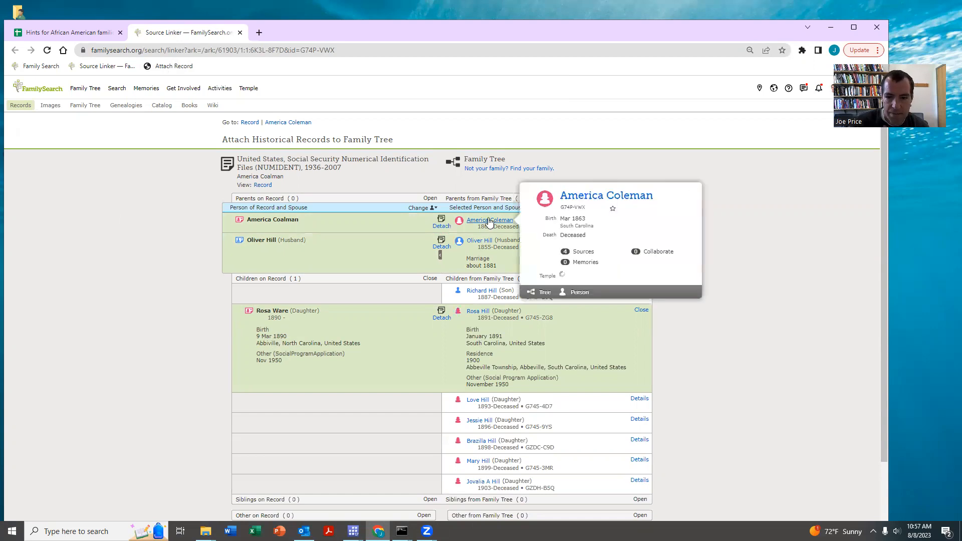
{"action": "left_click", "coordinate": [550, 297]}
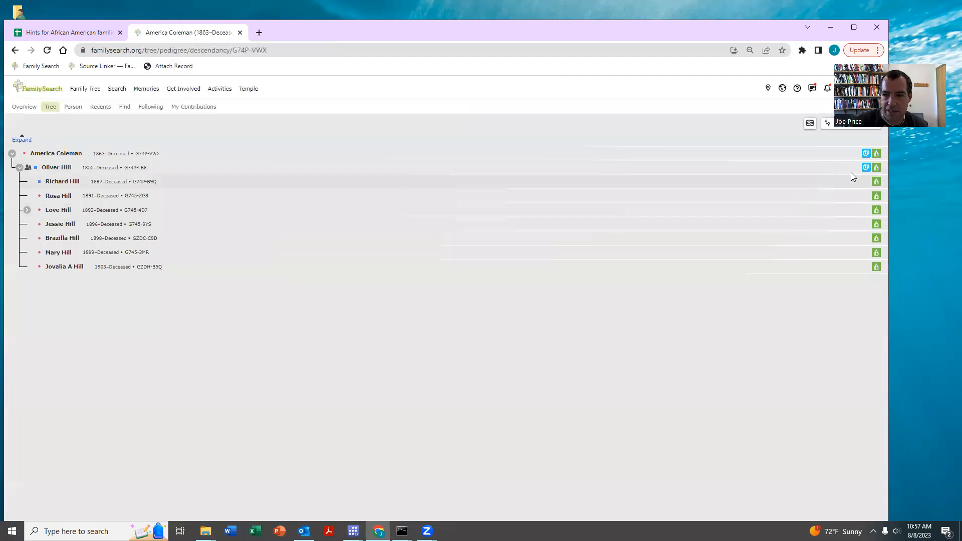
{"action": "left_click", "coordinate": [866, 154]}
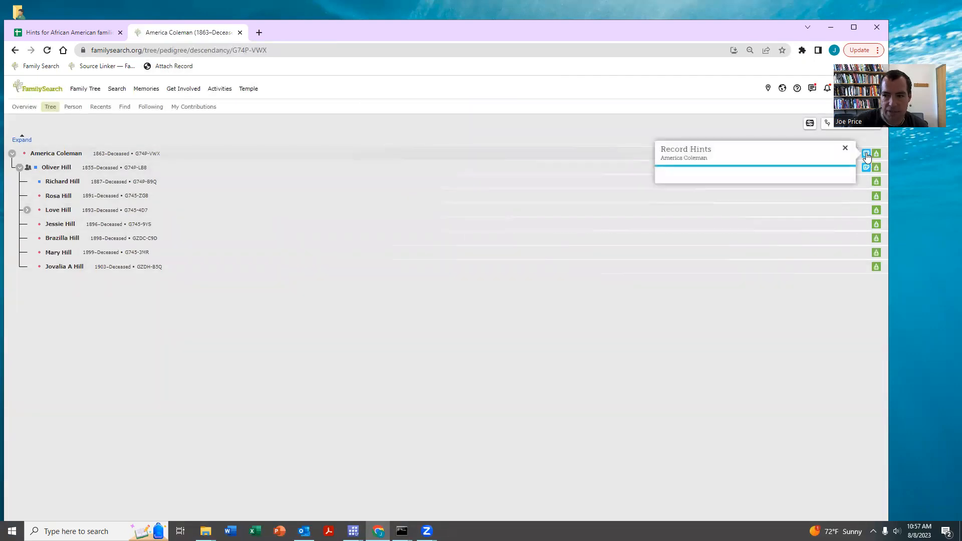
{"action": "left_click", "coordinate": [684, 176]}
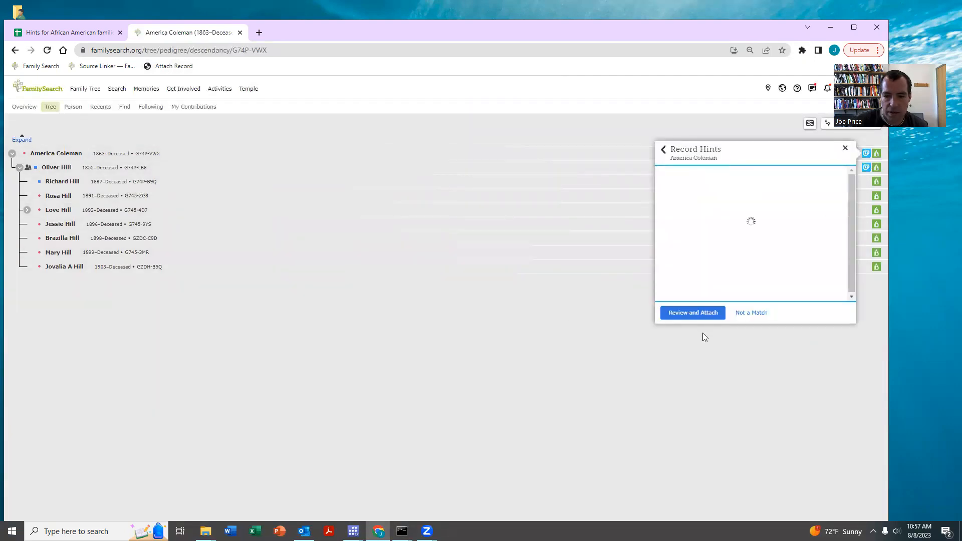
{"action": "left_click", "coordinate": [680, 312]}
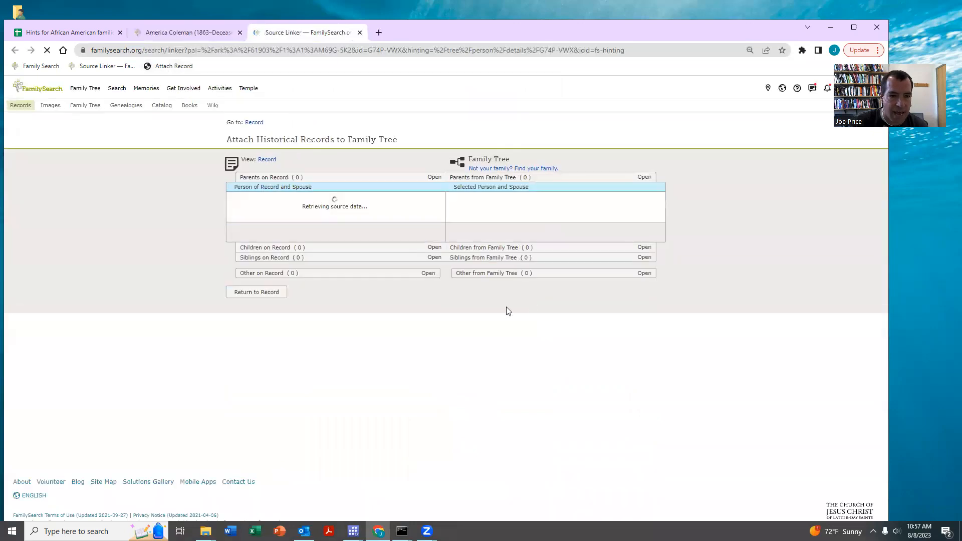
{"action": "scroll", "coordinate": [350, 230], "scroll_direction": "down", "scroll_amount": 2}
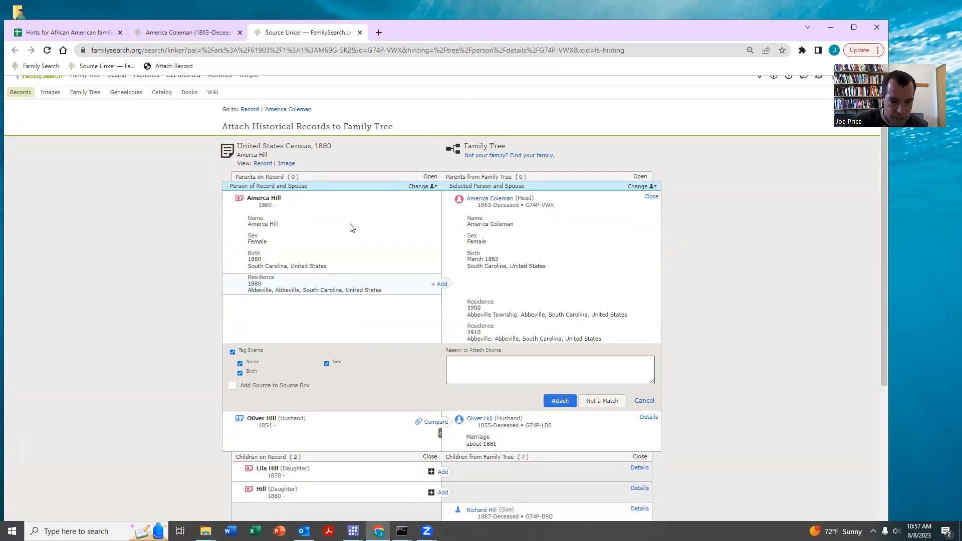
Compare the couple's details with the 1880 census, add the wife's 1880 Abbeville residence, and attach the record to her.
{"action": "left_click", "coordinate": [648, 331]}
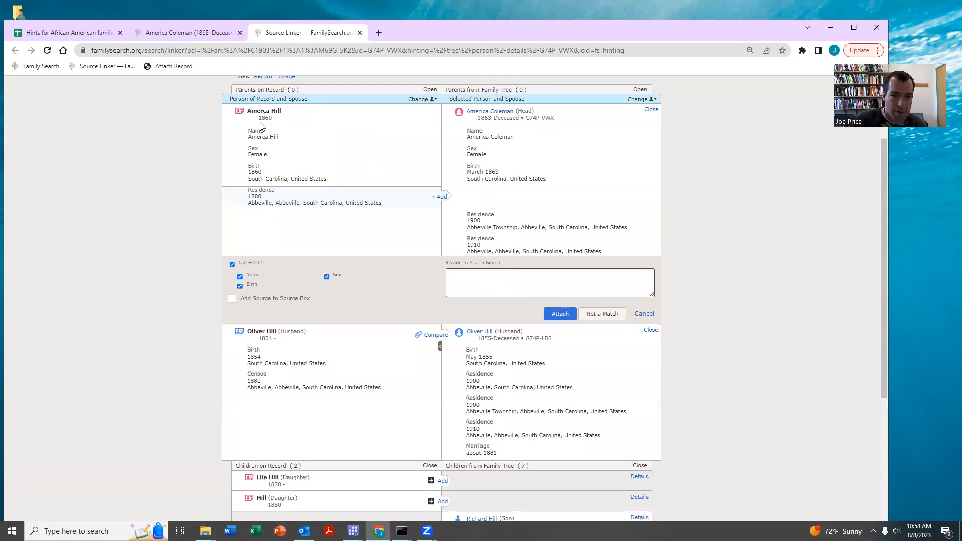
{"action": "scroll", "coordinate": [449, 240], "scroll_direction": "down", "scroll_amount": 2}
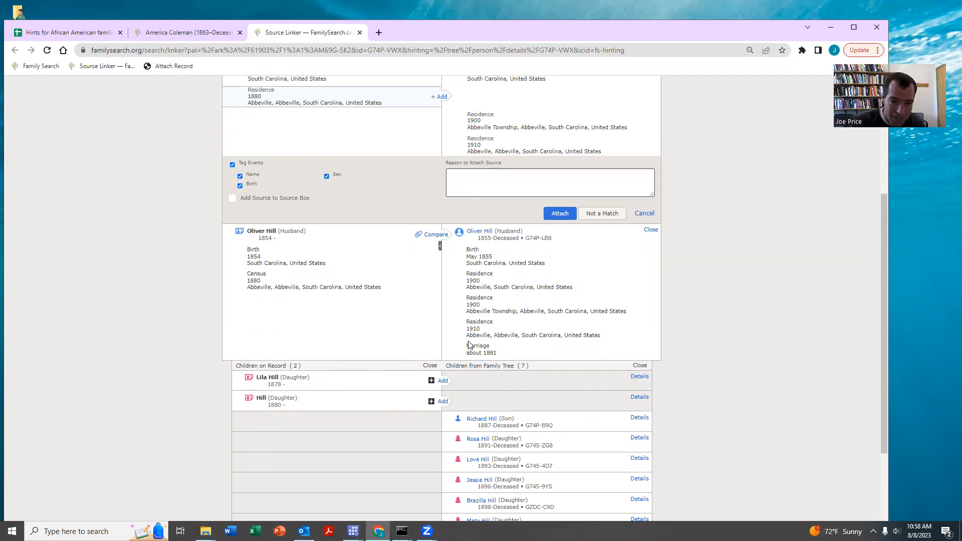
{"action": "scroll", "coordinate": [429, 310], "scroll_direction": "up", "scroll_amount": 1}
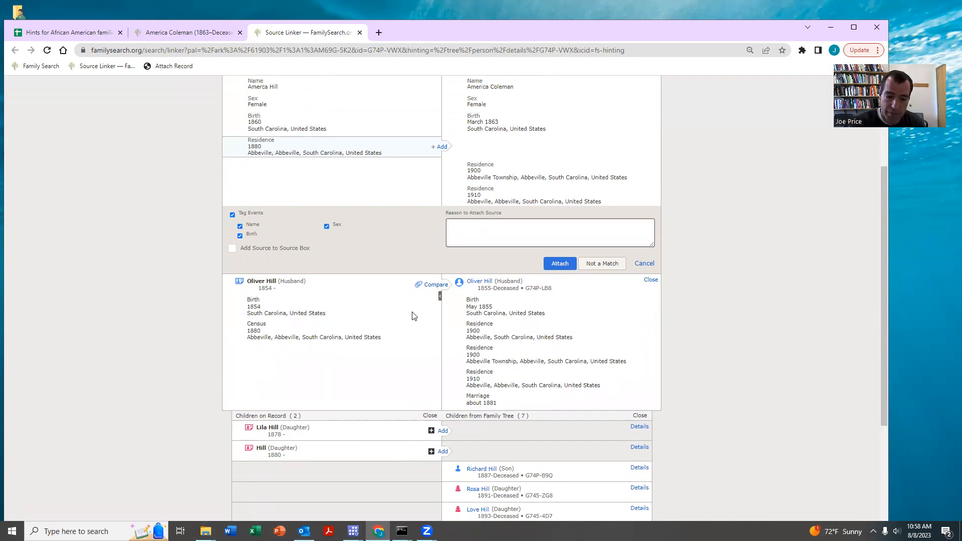
{"action": "scroll", "coordinate": [450, 349], "scroll_direction": "up", "scroll_amount": 1}
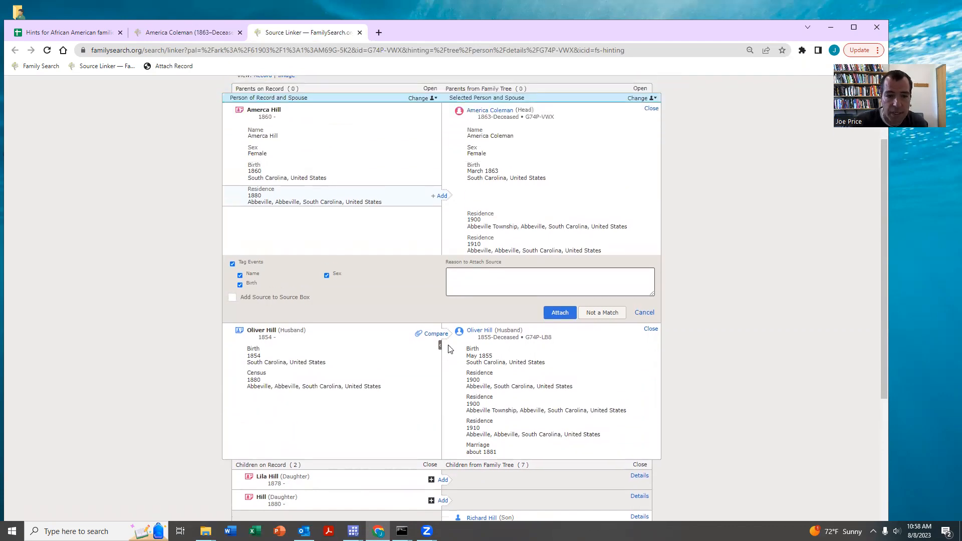
{"action": "scroll", "coordinate": [297, 271], "scroll_direction": "down", "scroll_amount": 1}
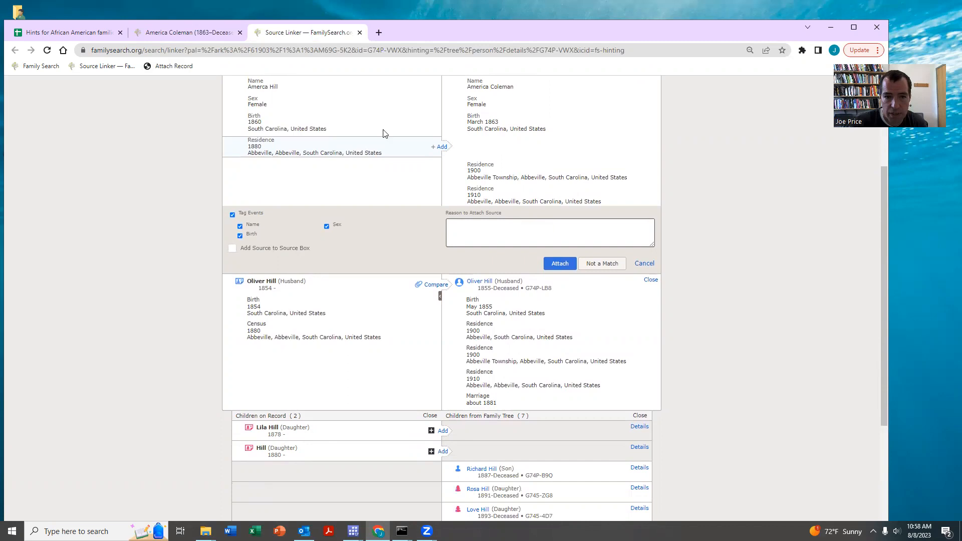
{"action": "left_click", "coordinate": [441, 146]}
{"action": "left_click", "coordinate": [560, 356]}
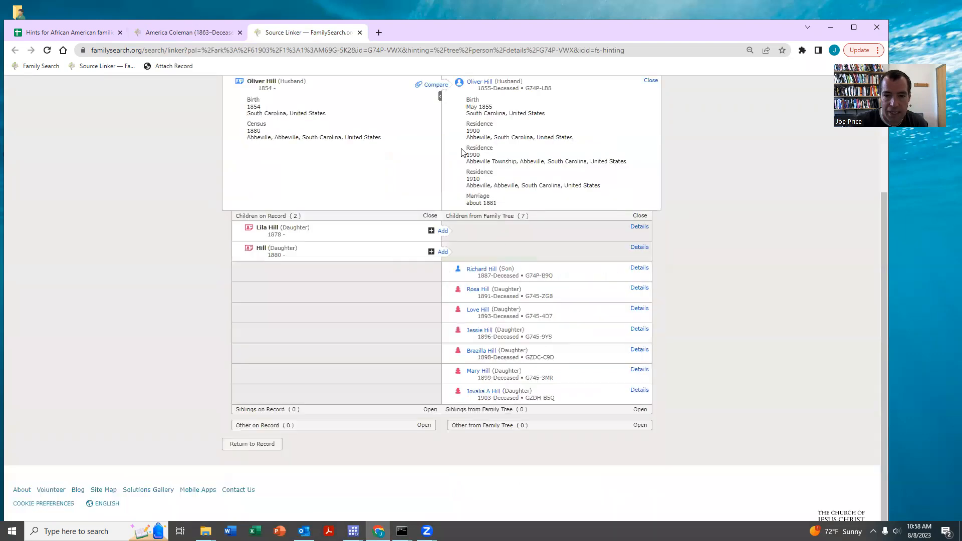
Attach the 1880 census record to the husband, adding the 1880 residence in Abbeville, Abbeville, South Carolina.
{"action": "left_click", "coordinate": [434, 85]}
{"action": "left_click", "coordinate": [442, 188]}
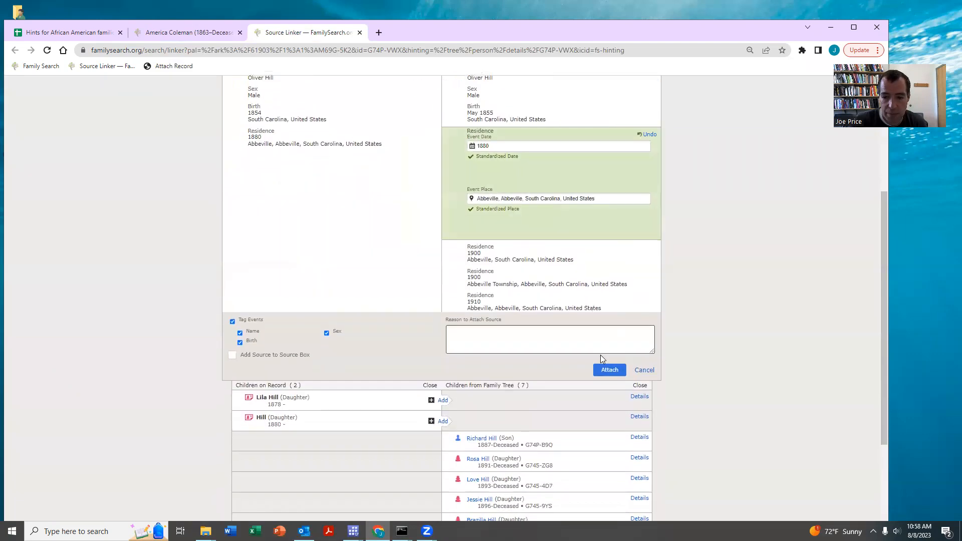
{"action": "left_click", "coordinate": [608, 370]}
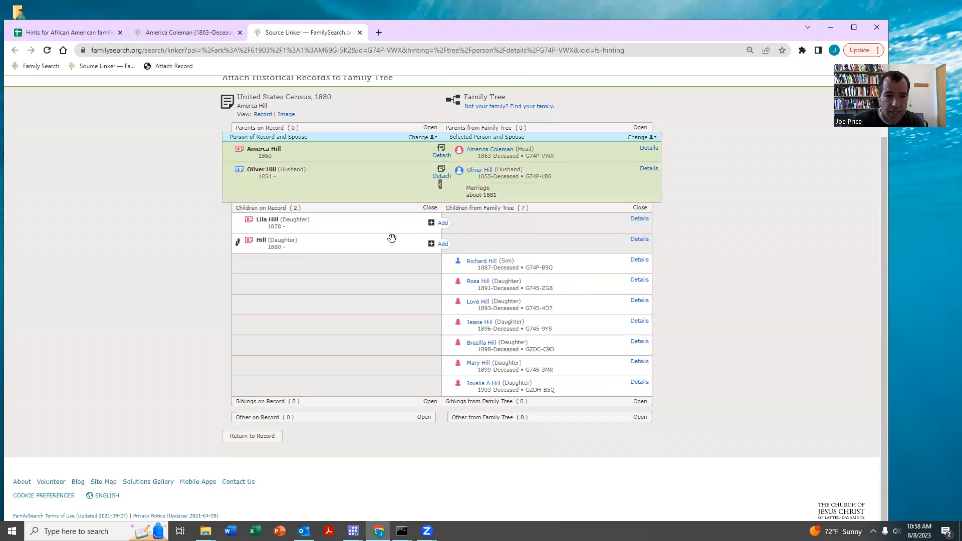
Create the daughter born in 1878 in the family tree and attach the census record with her 1880 Abbeville residence.
{"action": "left_click", "coordinate": [439, 226]}
{"action": "left_click", "coordinate": [739, 382]}
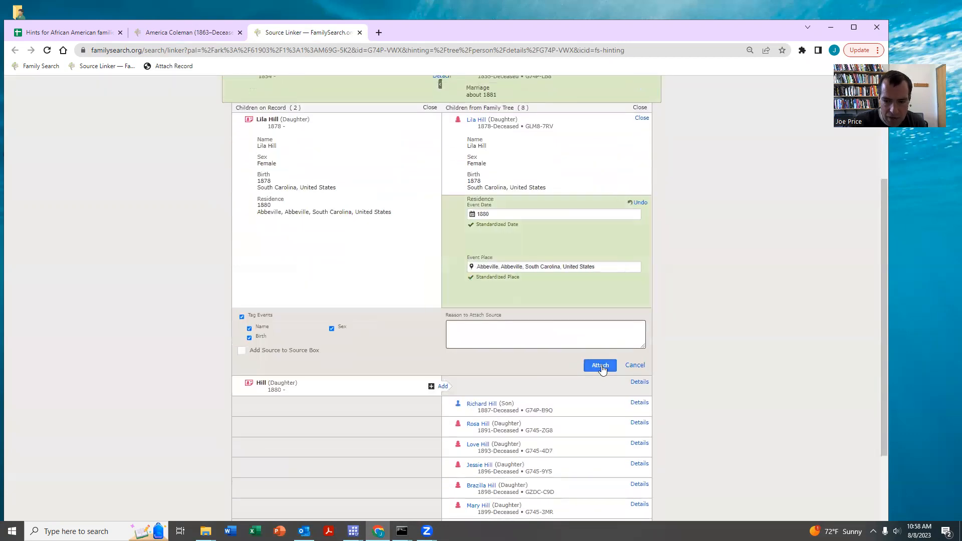
{"action": "left_click", "coordinate": [602, 365]}
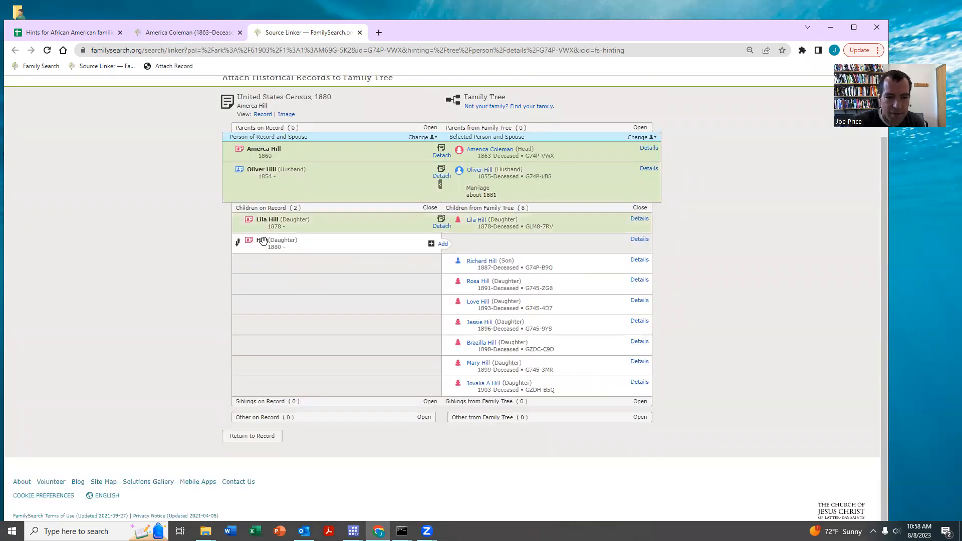
Create the unnamed daughter born in 1880 as a deceased person under both parents and attach the census record to her.
{"action": "left_click", "coordinate": [439, 245]}
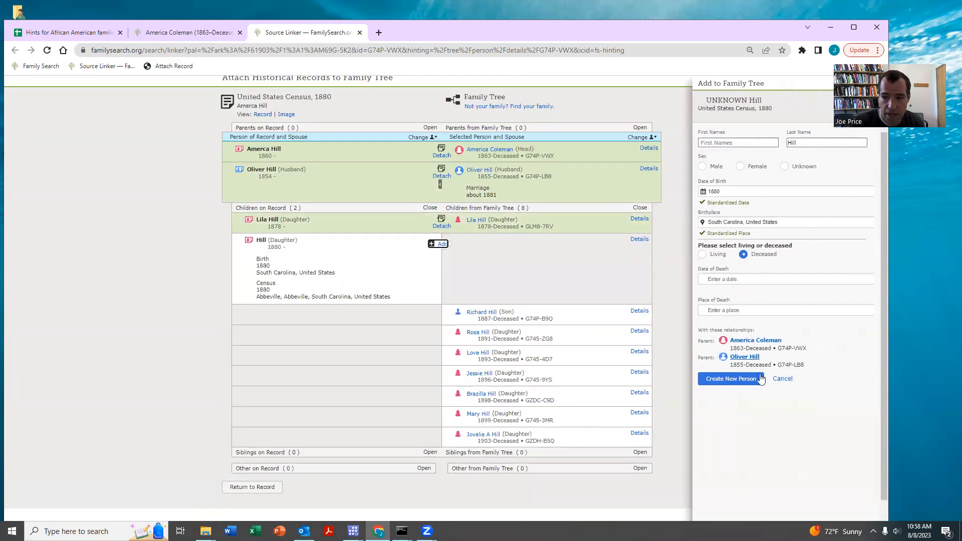
{"action": "left_click", "coordinate": [731, 380]}
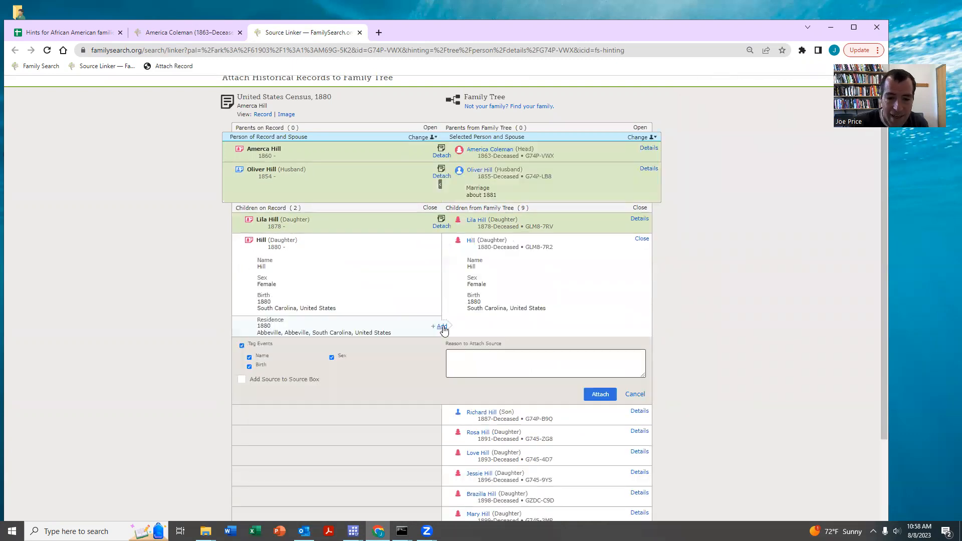
{"action": "scroll", "coordinate": [606, 351], "scroll_direction": "down", "scroll_amount": 2}
{"action": "left_click", "coordinate": [600, 285]}
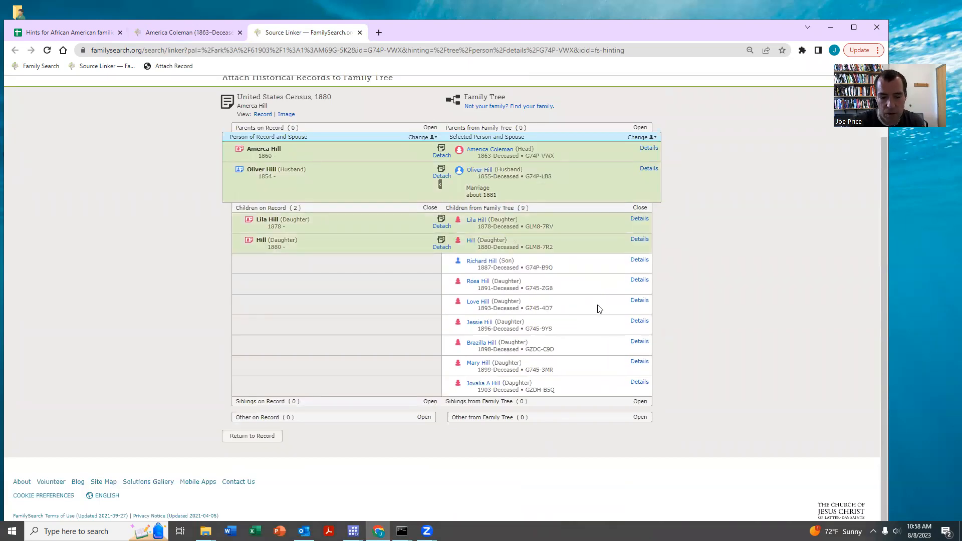
Show the mother's descendancy tree and open her husband's United States Census, 1920 hint for review and attachment.
{"action": "scroll", "coordinate": [509, 282], "scroll_direction": "up", "scroll_amount": 1}
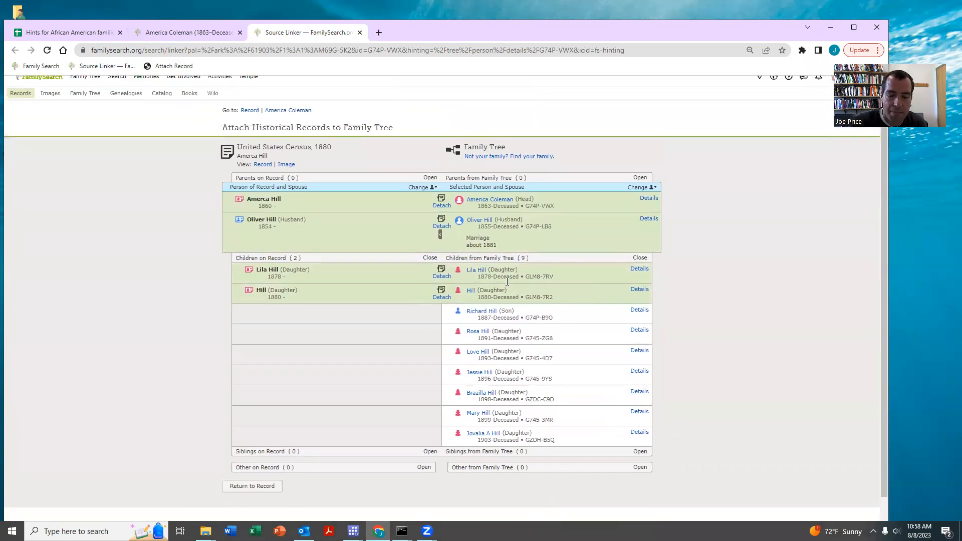
{"action": "left_click", "coordinate": [489, 200]}
{"action": "left_click", "coordinate": [544, 279]}
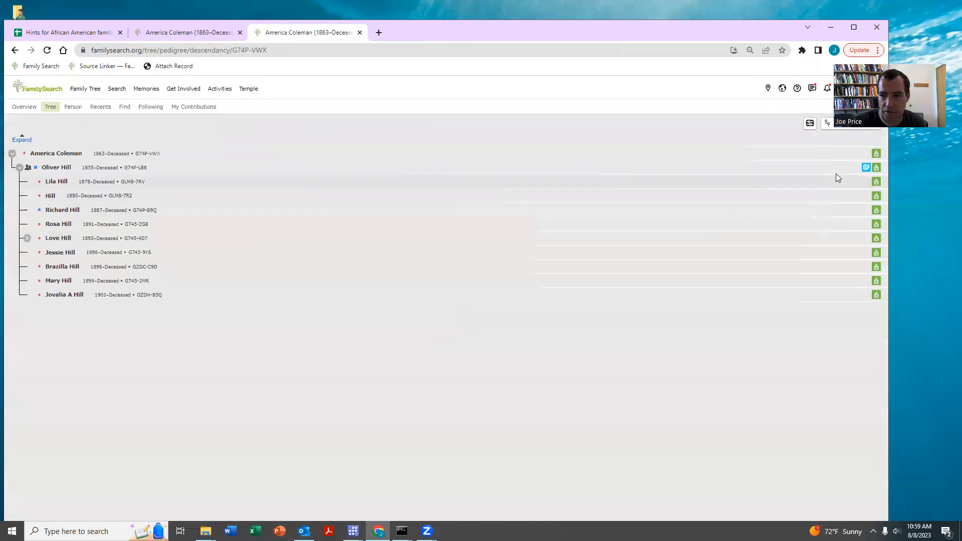
{"action": "left_click", "coordinate": [866, 168]}
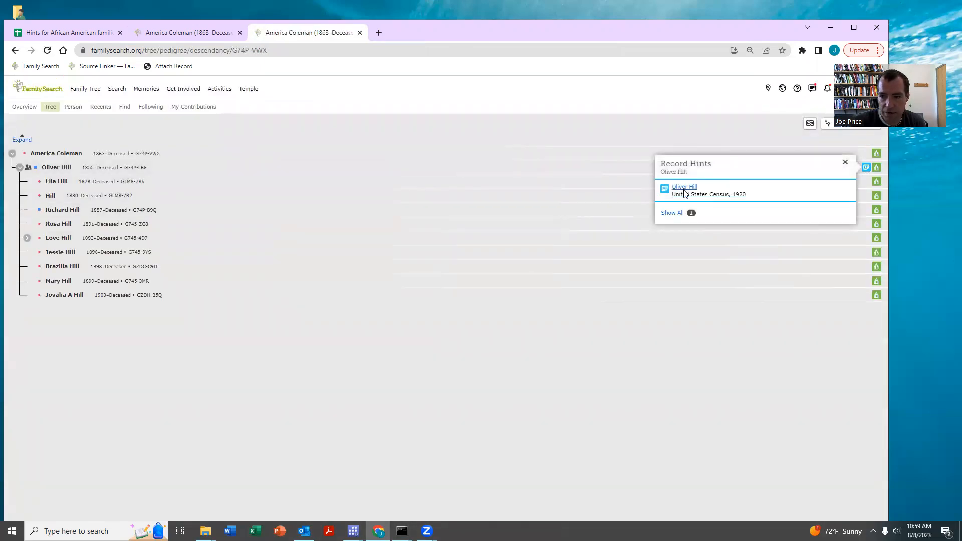
{"action": "left_click", "coordinate": [685, 196]}
{"action": "left_click", "coordinate": [684, 327]}
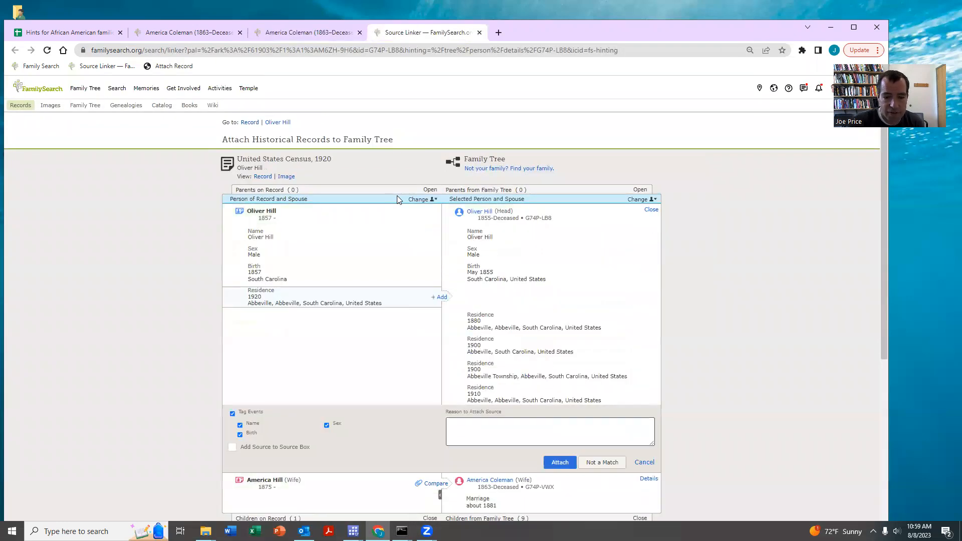
Compare the parents and youngest daughter with the 1920 census, then attach it to the matched family with the Attach Record bookmarklet.
{"action": "scroll", "coordinate": [398, 201], "scroll_direction": "down", "scroll_amount": 4}
{"action": "scroll", "coordinate": [402, 219], "scroll_direction": "down", "scroll_amount": 2}
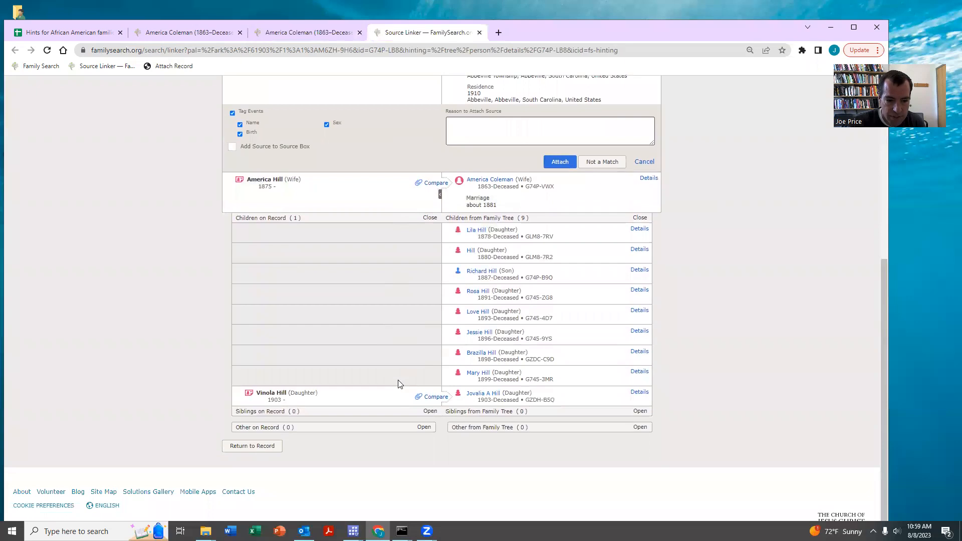
{"action": "left_click", "coordinate": [639, 392]}
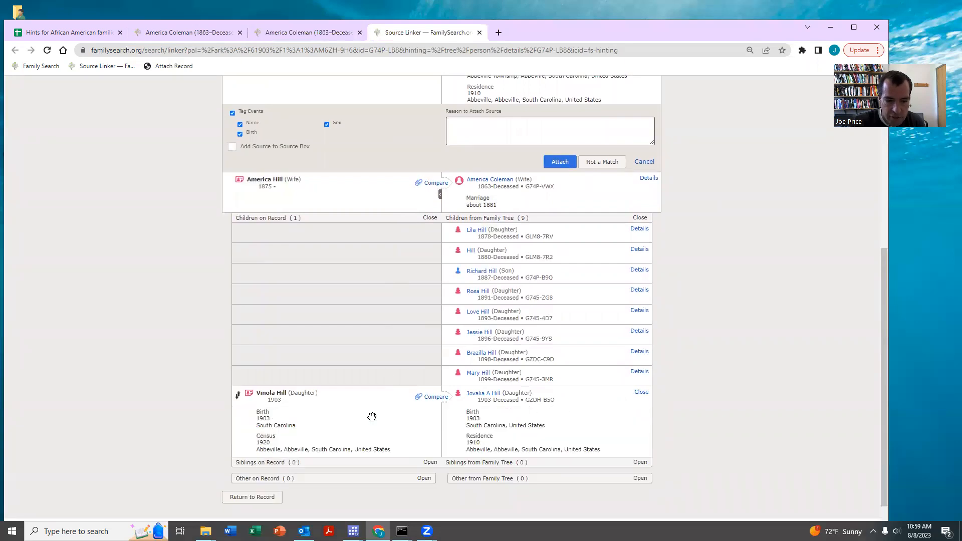
{"action": "scroll", "coordinate": [602, 379], "scroll_direction": "up", "scroll_amount": 1}
{"action": "scroll", "coordinate": [603, 380], "scroll_direction": "up", "scroll_amount": 3}
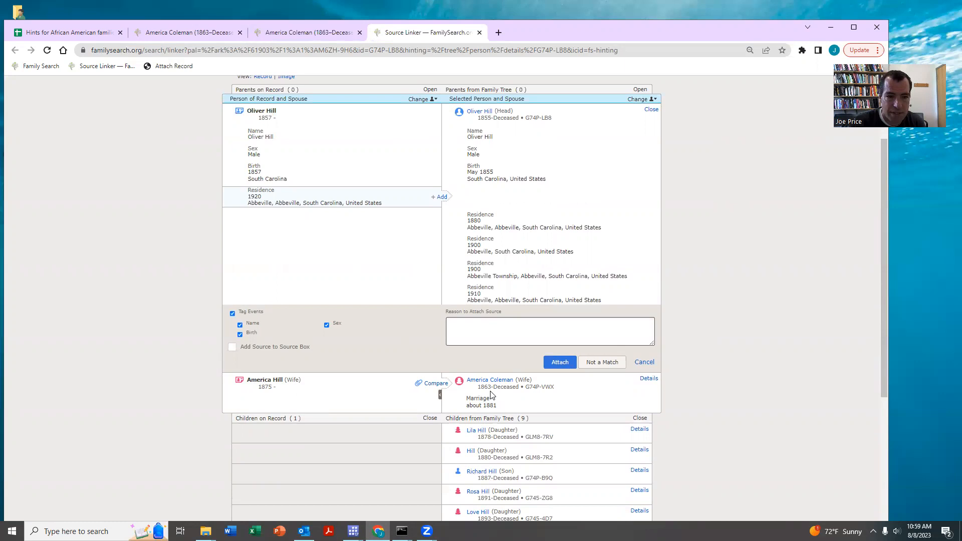
{"action": "scroll", "coordinate": [448, 259], "scroll_direction": "up", "scroll_amount": 2}
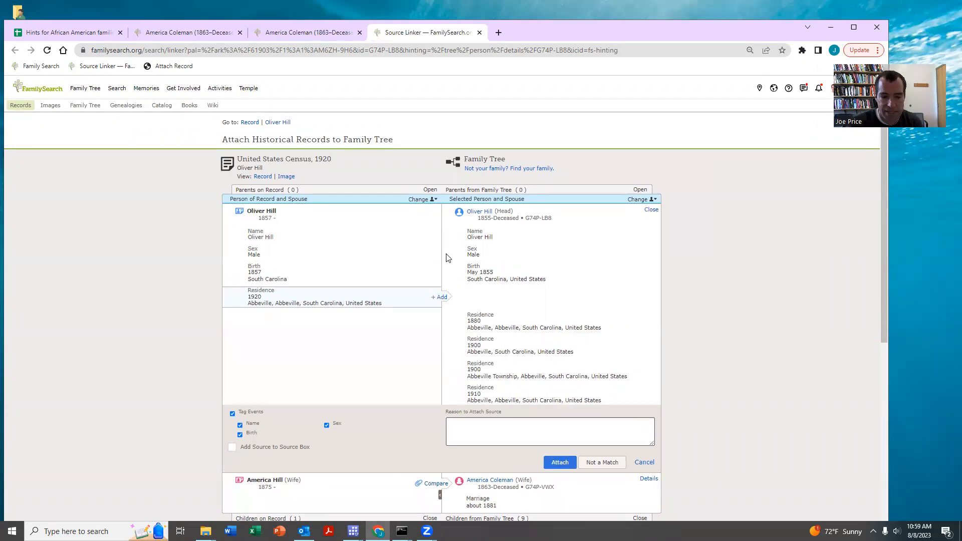
{"action": "left_click", "coordinate": [167, 67]}
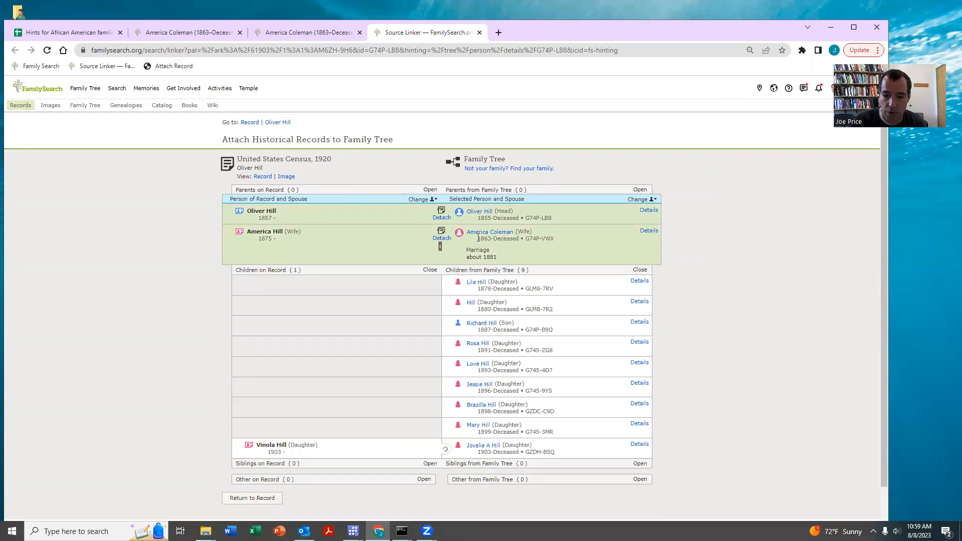
Switch to the hints spreadsheet in Google Sheets and enter 1 as the result for the finished hint in row 7.
{"action": "left_click", "coordinate": [55, 32]}
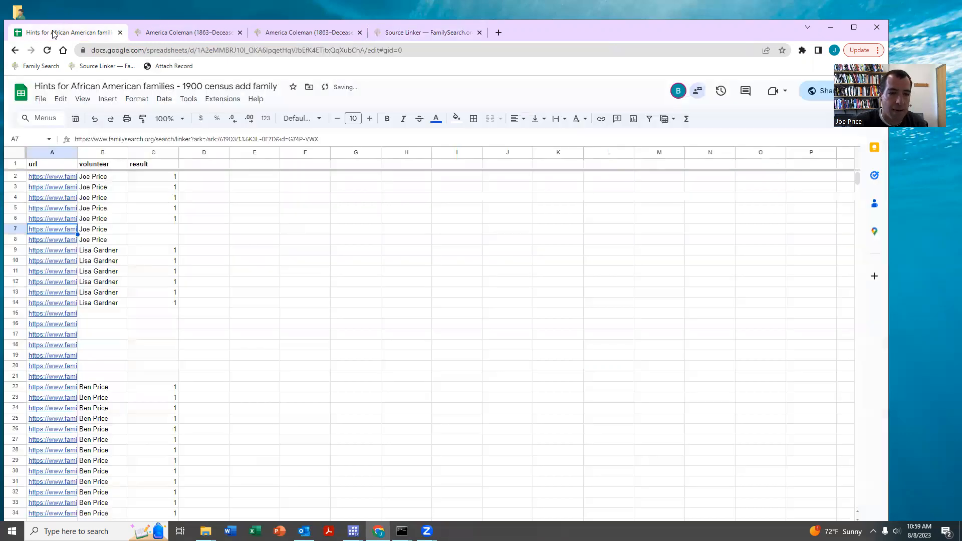
{"action": "left_click", "coordinate": [162, 231]}
{"action": "type", "text": "1"}
{"action": "left_click", "coordinate": [204, 240]}
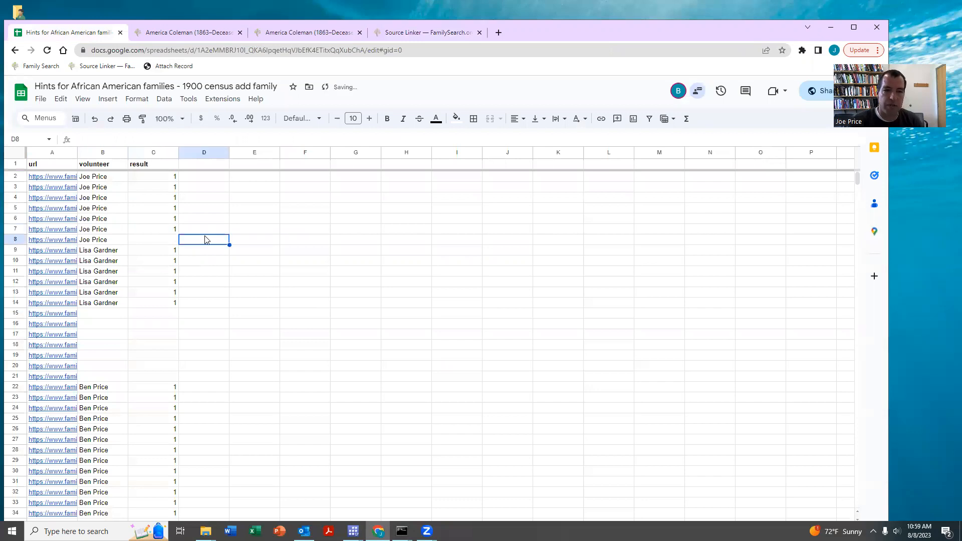